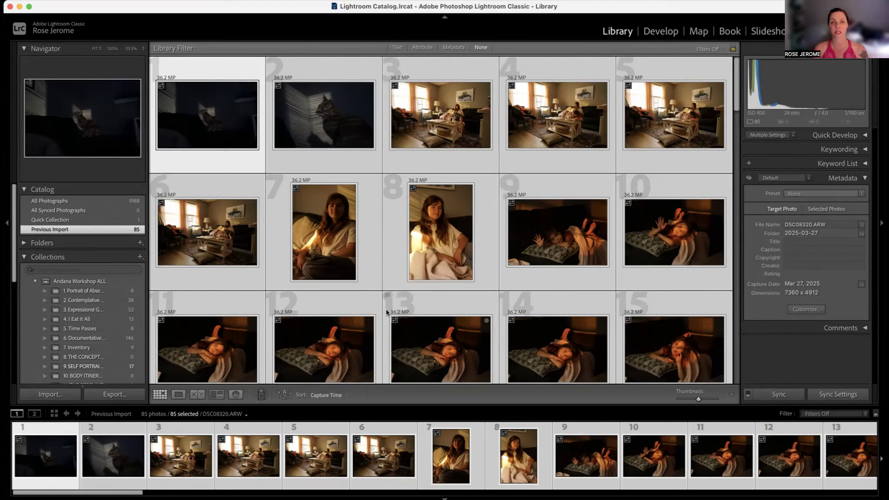
- Collapse the Andana Workshop ALL collection set in the Library's collections
{"action": "scroll", "coordinate": [387, 309], "scroll_direction": "down", "scroll_amount": 3}
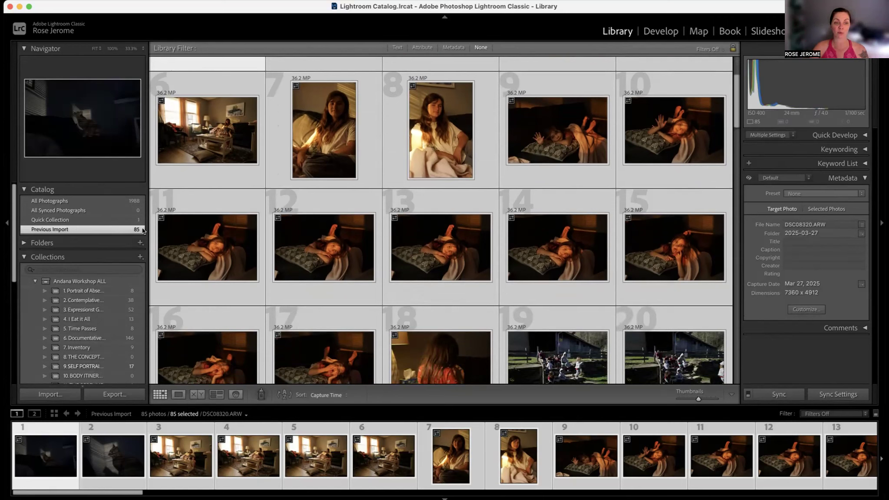
{"action": "scroll", "coordinate": [125, 234], "scroll_direction": "down", "scroll_amount": 1}
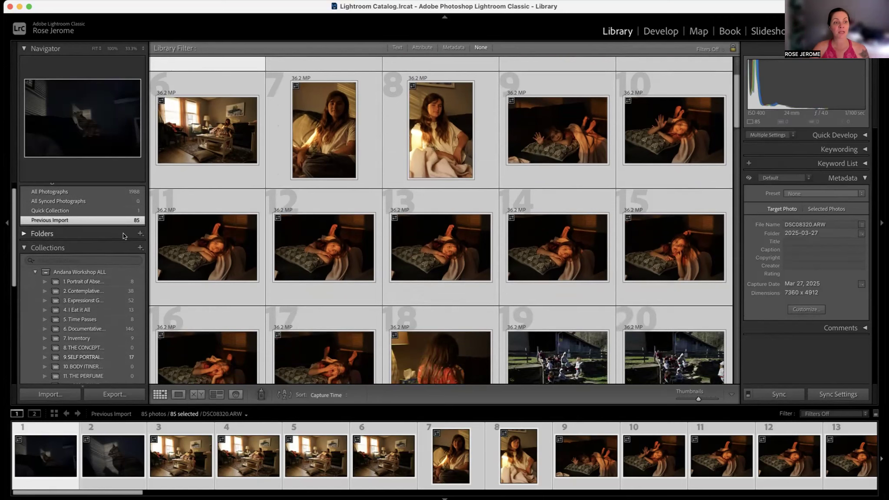
{"action": "scroll", "coordinate": [124, 235], "scroll_direction": "up", "scroll_amount": 1}
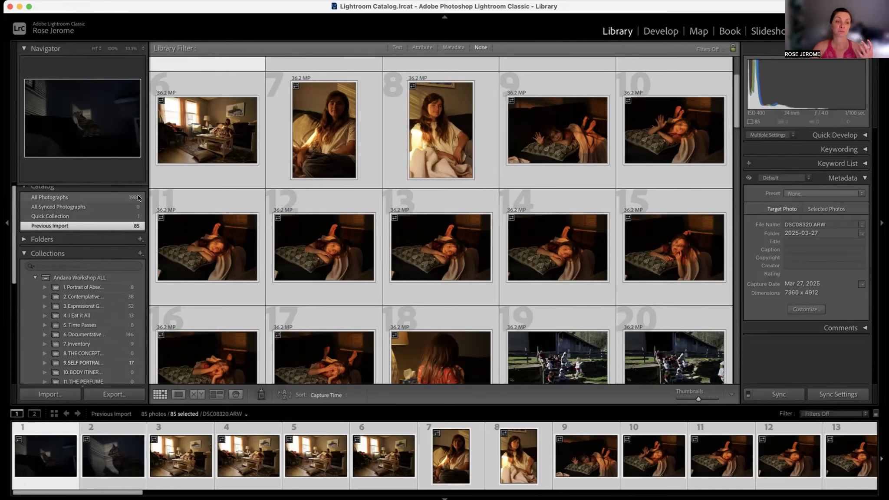
{"action": "scroll", "coordinate": [124, 199], "scroll_direction": "down", "scroll_amount": 1}
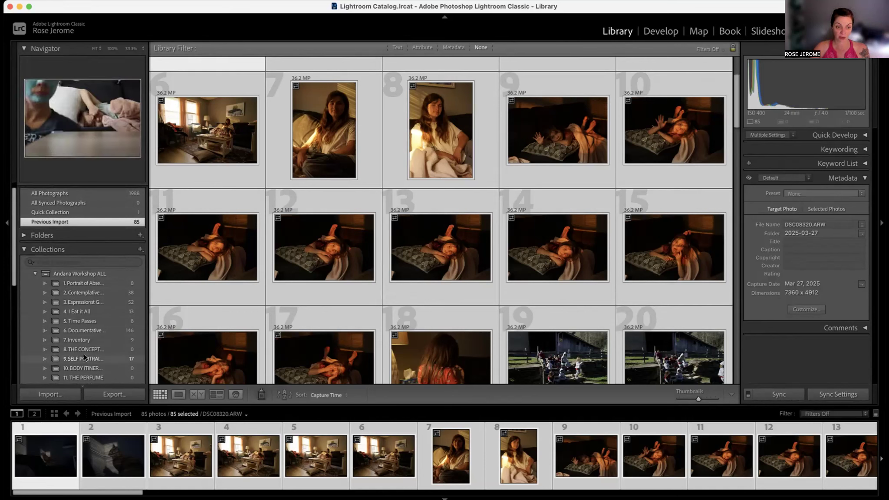
{"action": "scroll", "coordinate": [87, 355], "scroll_direction": "down", "scroll_amount": 3}
{"action": "scroll", "coordinate": [88, 355], "scroll_direction": "down", "scroll_amount": 1}
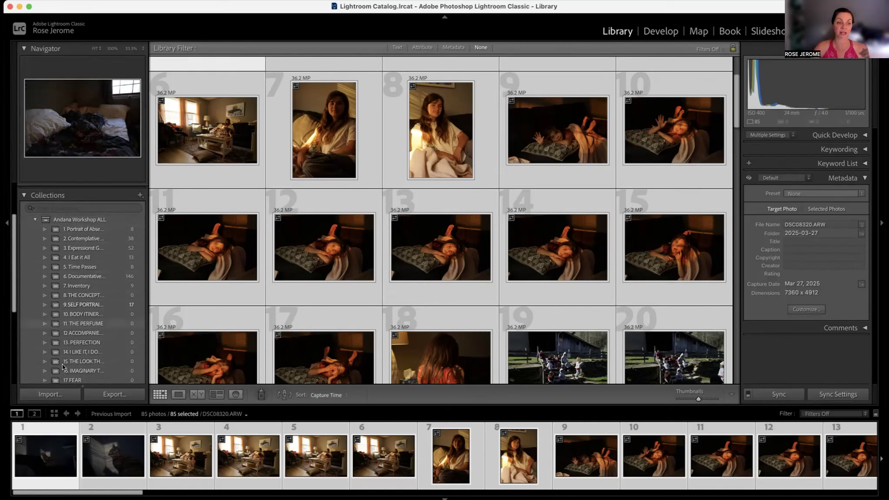
{"action": "left_click", "coordinate": [32, 215]}
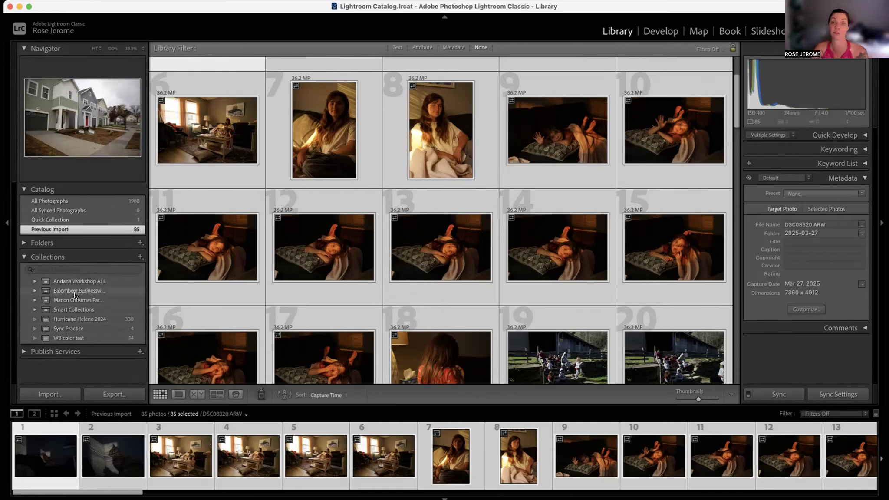
- Look through the photos in the Hurricane Helene 2024 collection and return to the Previous Import
{"action": "left_click", "coordinate": [79, 319]}
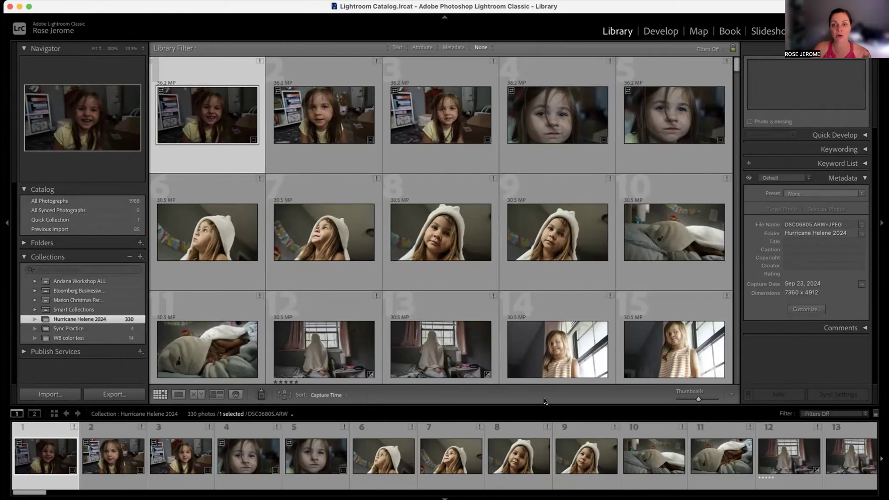
{"action": "left_click_drag", "start_coordinate": [737, 66], "coordinate": [606, 348]}
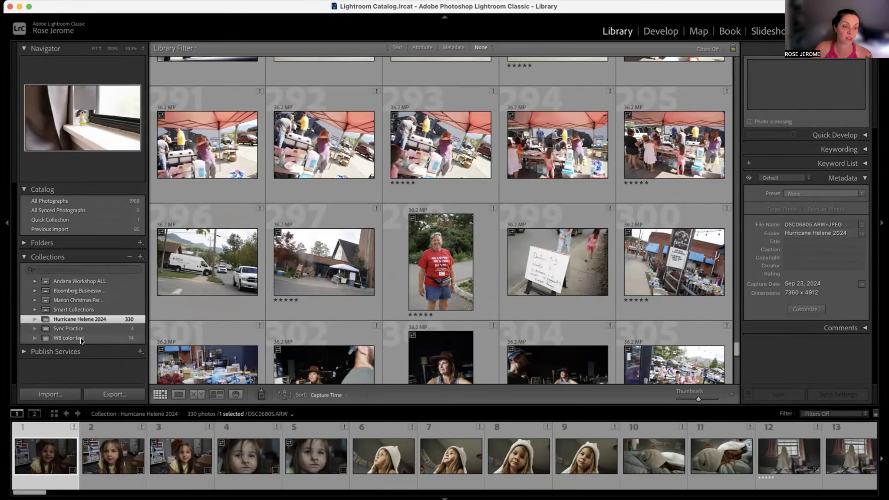
{"action": "left_click", "coordinate": [78, 230]}
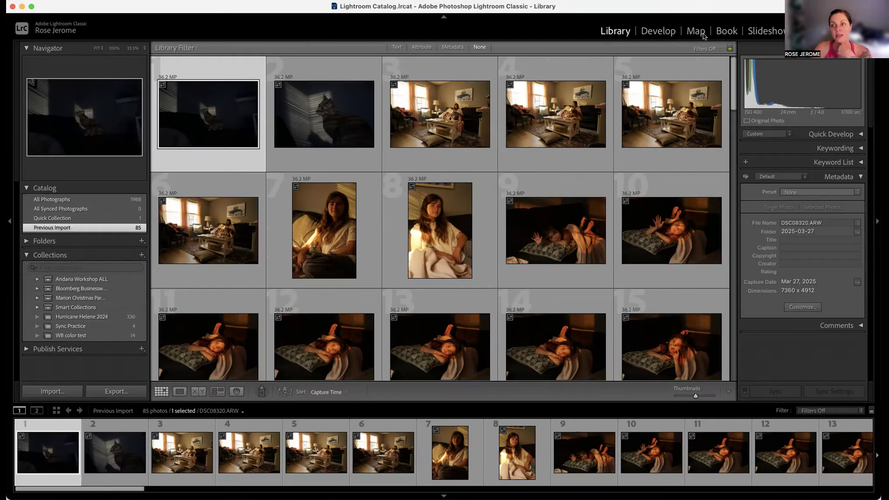
- In the Print module, fill the 4x5 Contact Sheet template with all photos of the previous import
{"action": "left_click", "coordinate": [812, 31]}
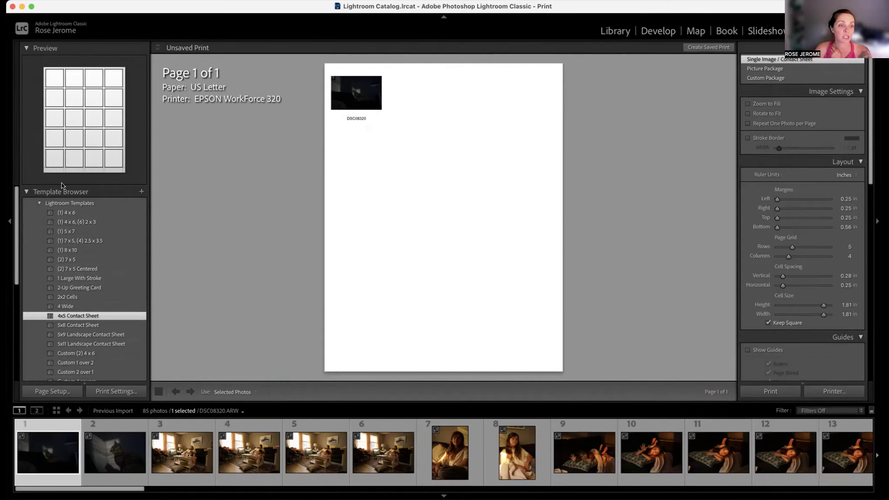
{"action": "left_click", "coordinate": [94, 323]}
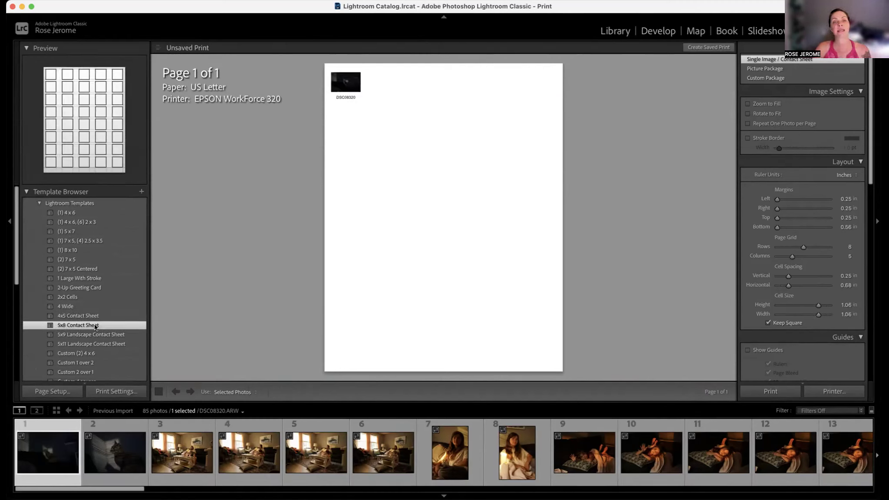
{"action": "left_click", "coordinate": [96, 315]}
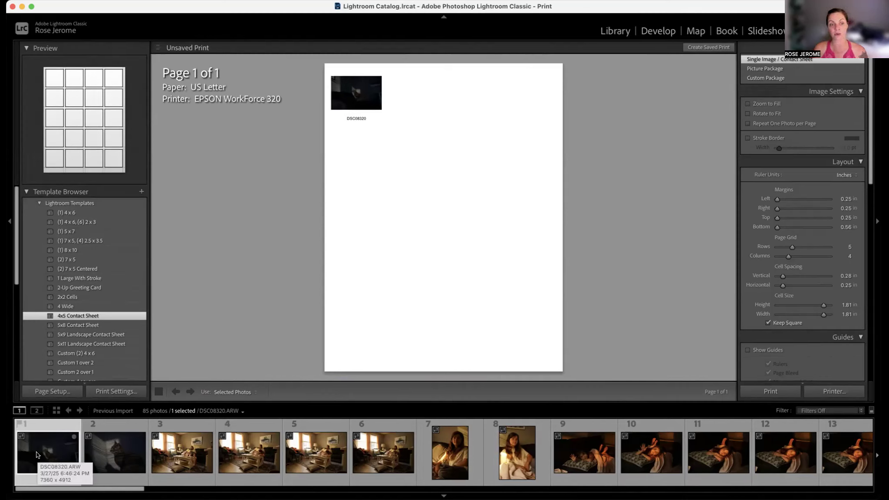
{"action": "key", "text": "super+a"}
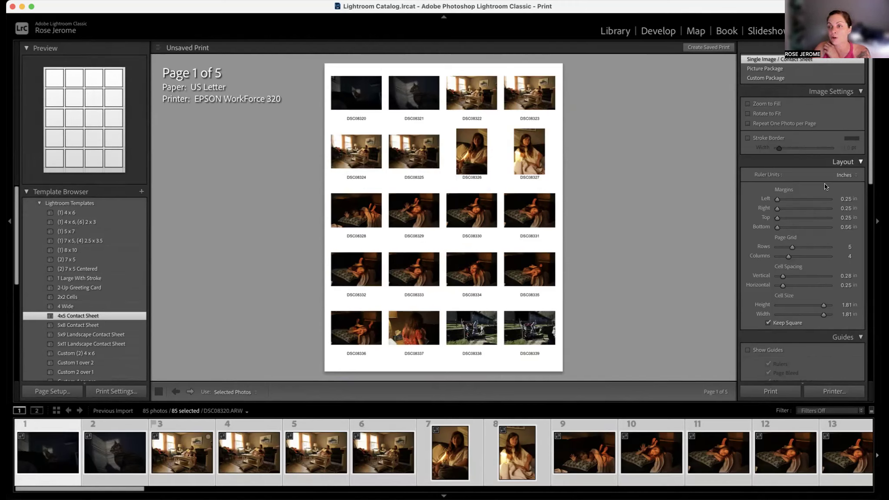
- Enable watermarking with the style None, and toggle the Photo Info filename captions off and back on
{"action": "scroll", "coordinate": [828, 236], "scroll_direction": "down", "scroll_amount": 5}
{"action": "scroll", "coordinate": [826, 235], "scroll_direction": "down", "scroll_amount": 6}
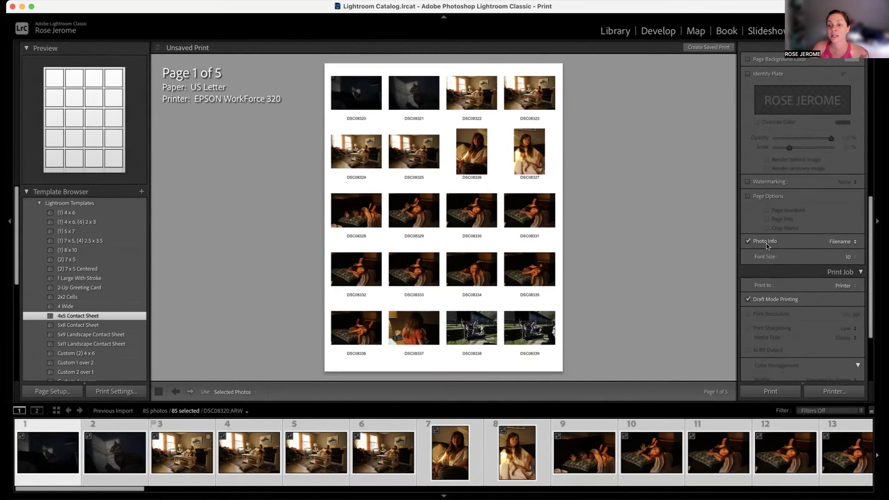
{"action": "left_click", "coordinate": [747, 181]}
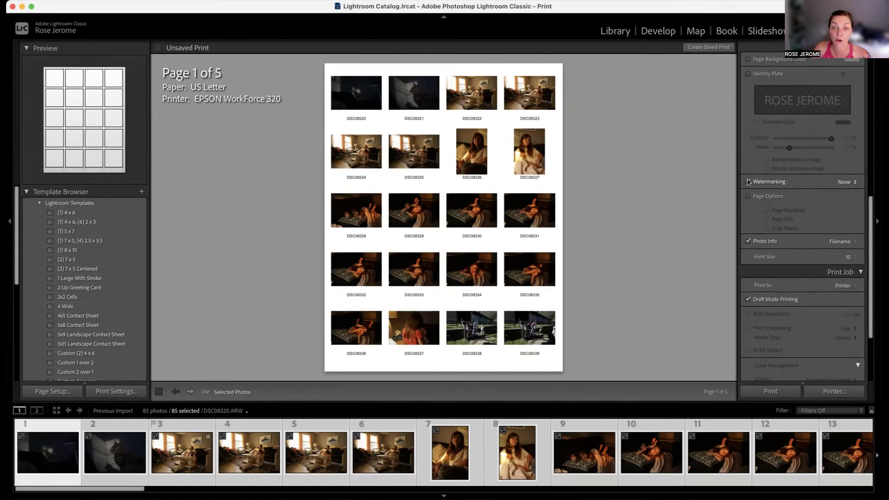
{"action": "left_click", "coordinate": [847, 181]}
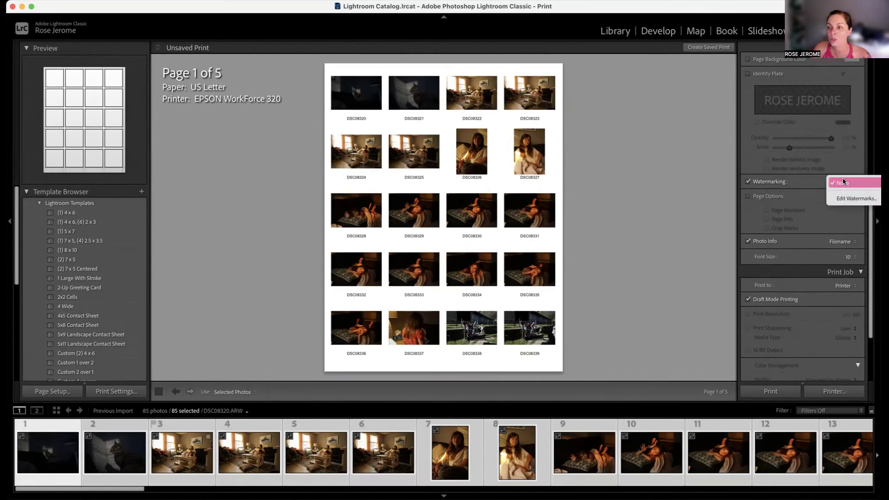
{"action": "left_click", "coordinate": [749, 182]}
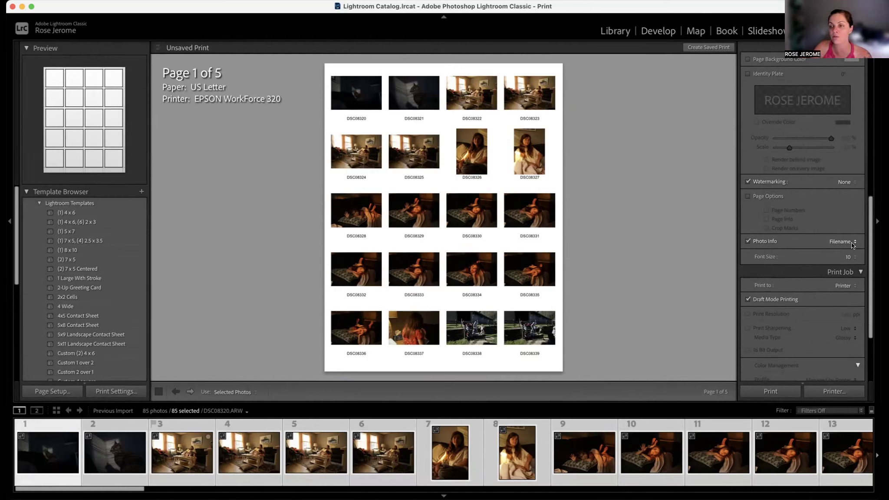
{"action": "left_click", "coordinate": [747, 241]}
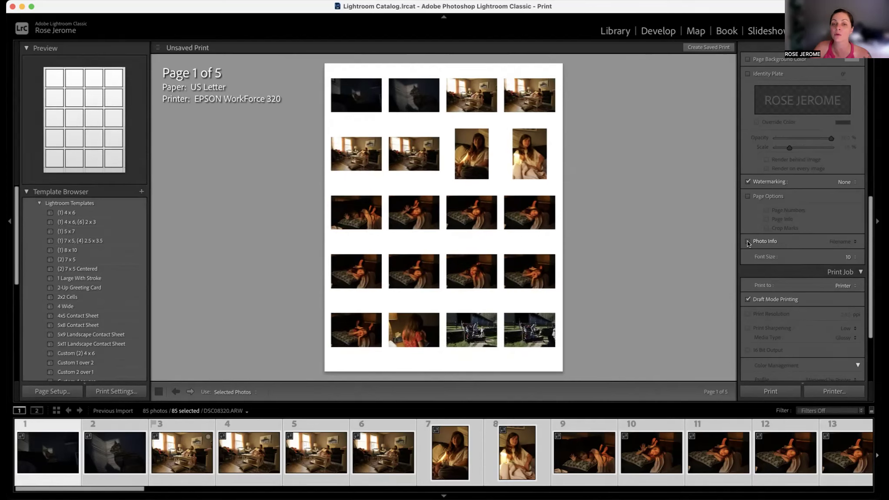
{"action": "left_click", "coordinate": [748, 241]}
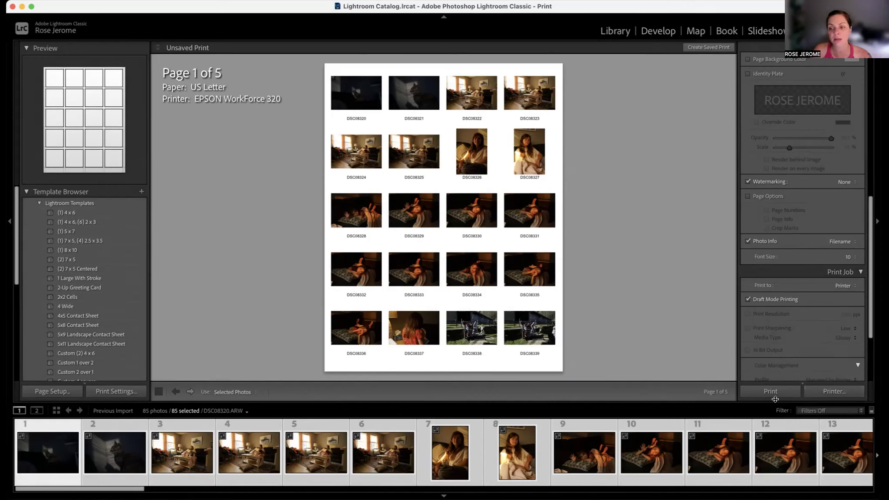
- Open the printer dialog for the contact sheet and choose to save all pages as a PDF
{"action": "left_click", "coordinate": [845, 391]}
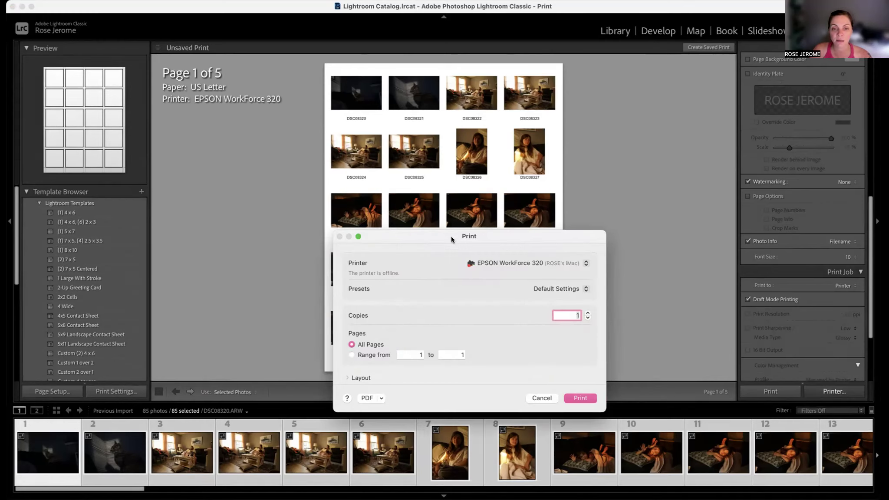
{"action": "left_click_drag", "start_coordinate": [452, 239], "coordinate": [434, 110]}
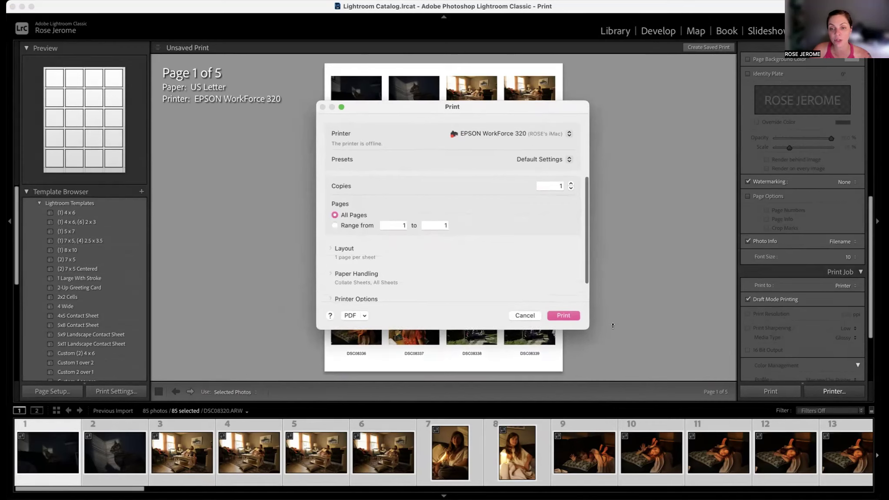
{"action": "left_click_drag", "start_coordinate": [485, 107], "coordinate": [470, 93]}
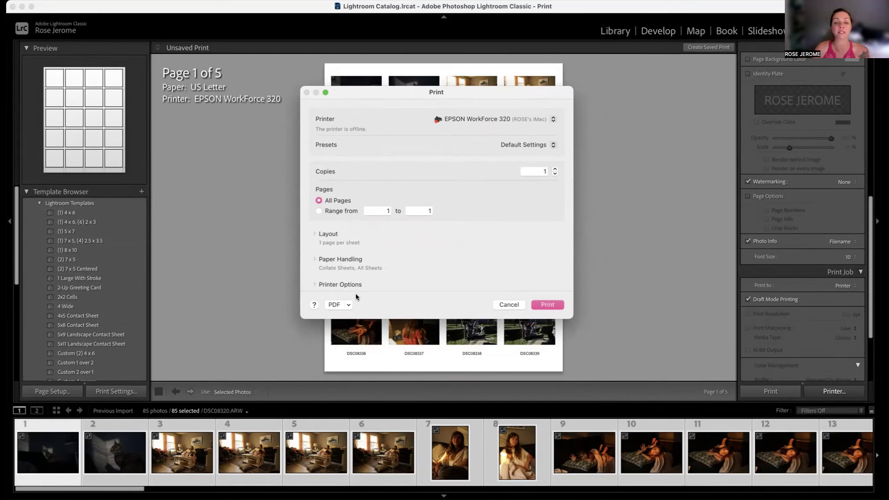
{"action": "left_click", "coordinate": [347, 304]}
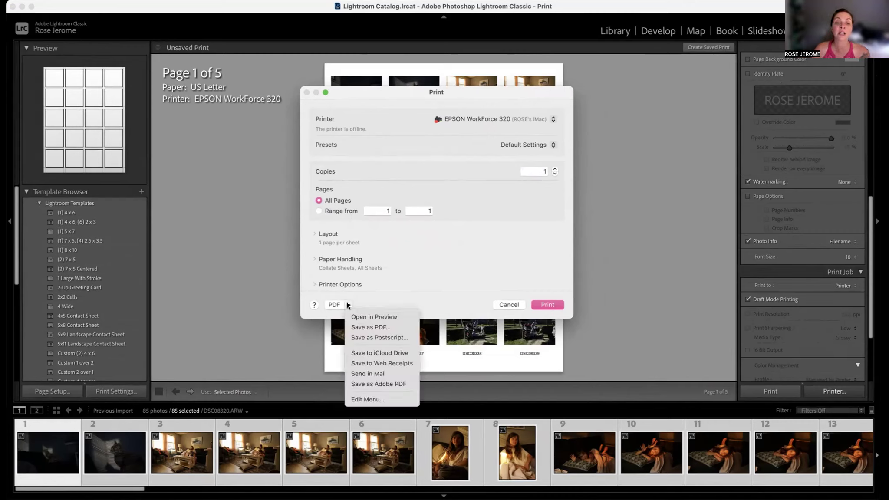
{"action": "left_click", "coordinate": [388, 327]}
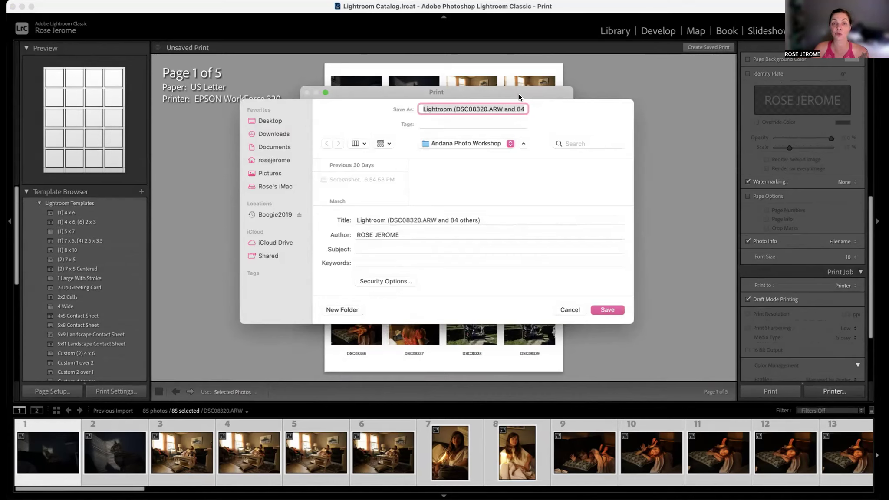
- Save the PDF to the Desktop with the file name "Sample Contact Sheet"
{"action": "left_click", "coordinate": [276, 123]}
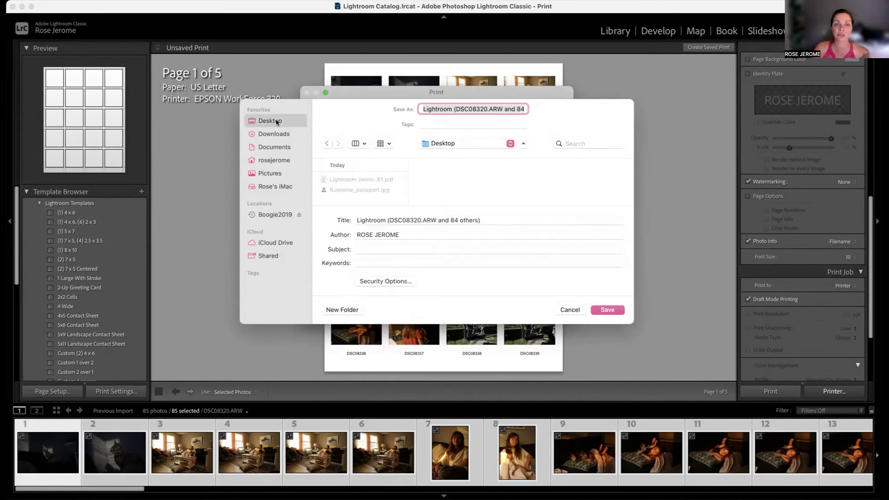
{"action": "type", "text": "Sample"}
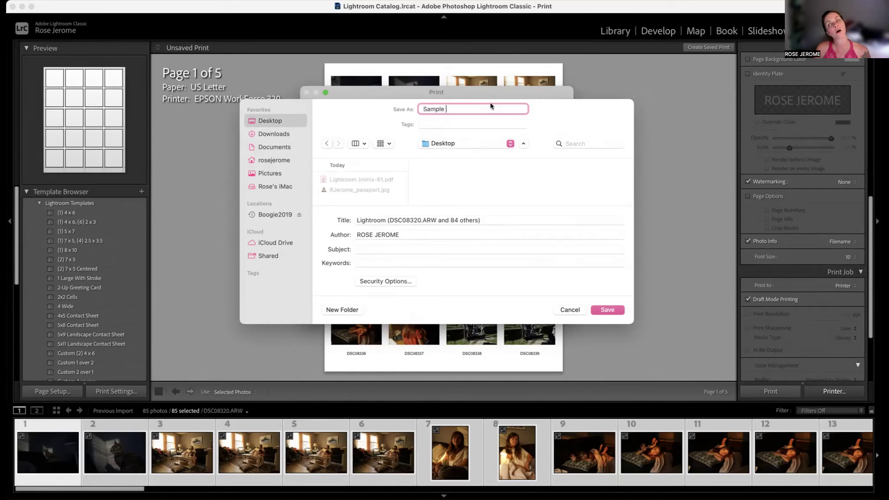
{"action": "type", "text": " Contact Sheet"}
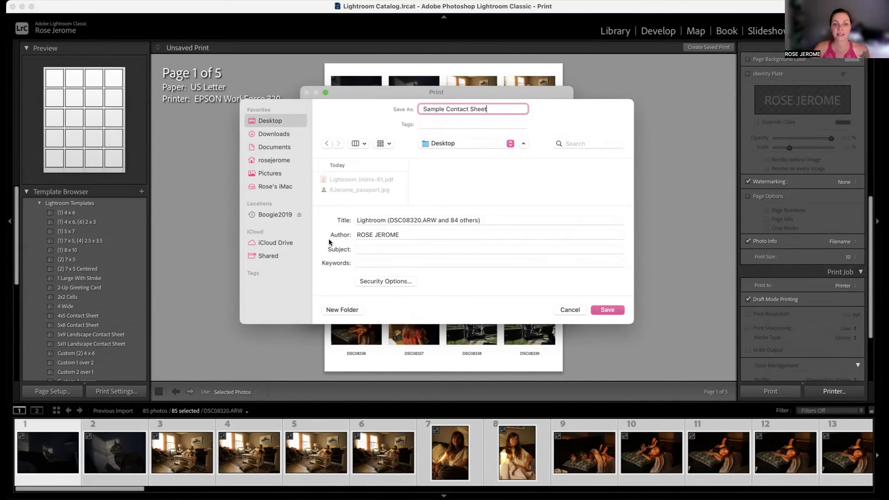
{"action": "left_click", "coordinate": [611, 310]}
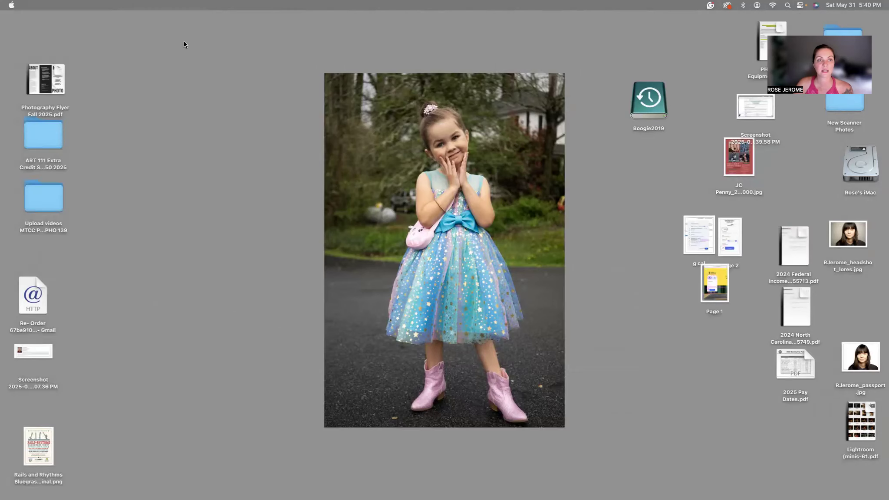
- On the Finder desktop, move Lightroom (minis-61.pdf into the open area and preview its contact sheet pages through the last one
{"action": "left_click_drag", "start_coordinate": [872, 423], "coordinate": [297, 218]}
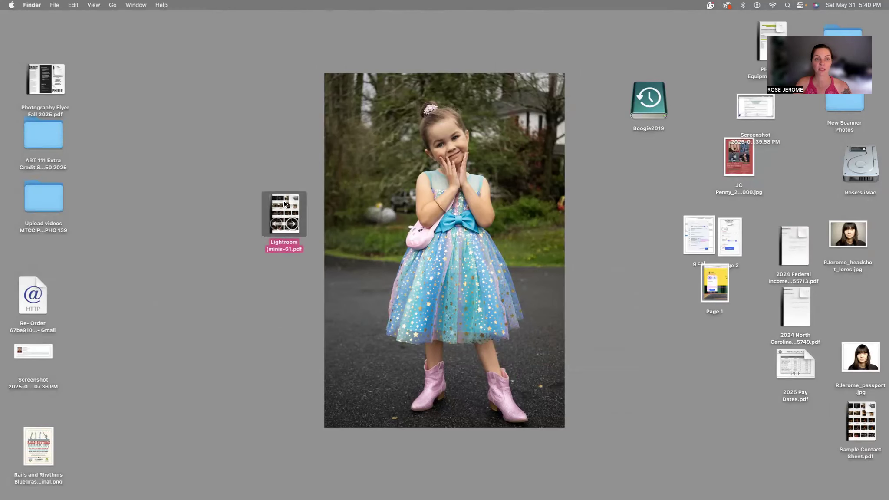
{"action": "key", "text": "space"}
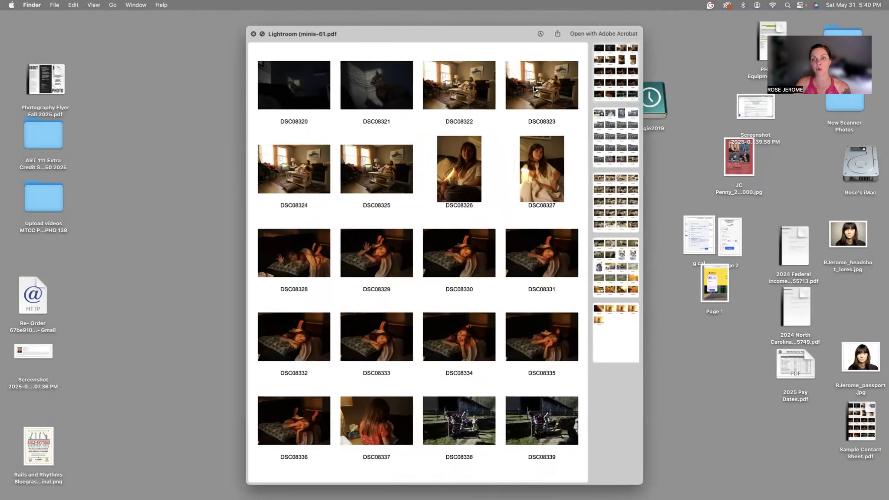
{"action": "left_click", "coordinate": [622, 133]}
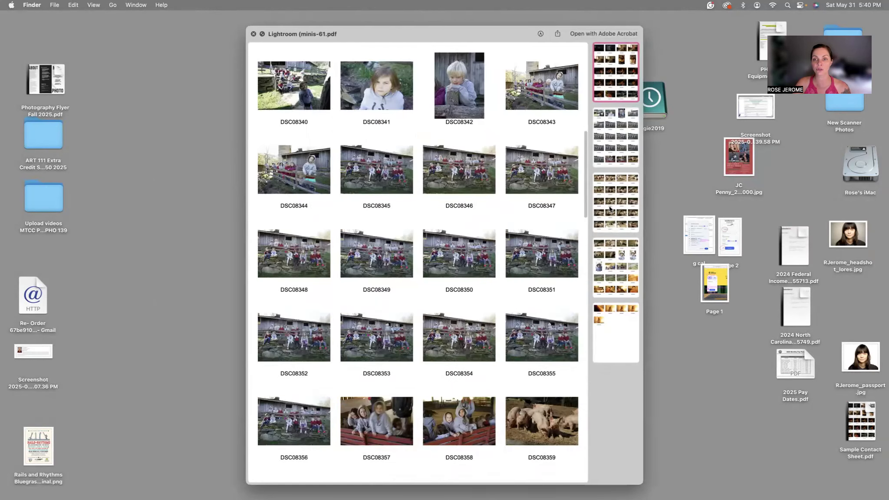
{"action": "left_click", "coordinate": [610, 207]}
{"action": "left_click", "coordinate": [611, 275]}
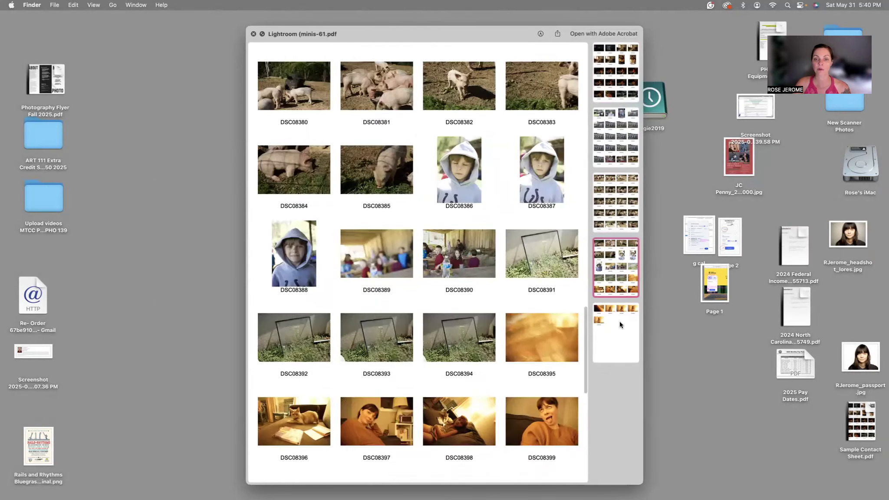
{"action": "left_click", "coordinate": [619, 321]}
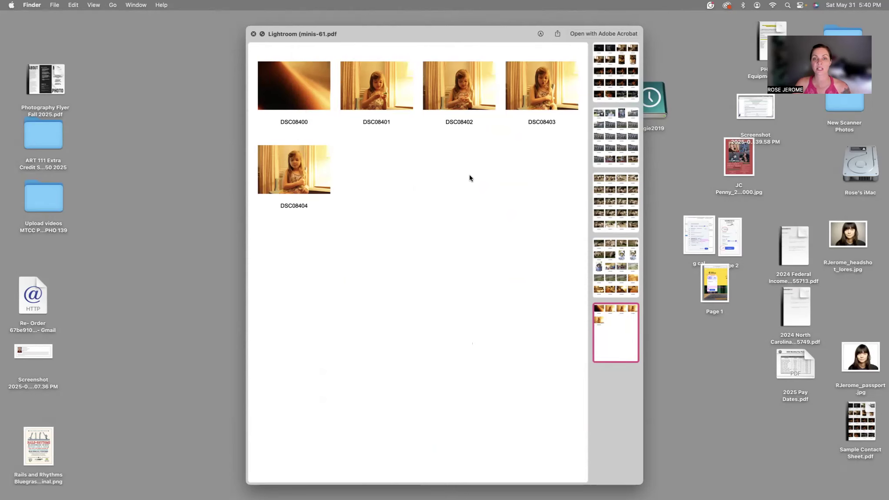
- Review the previewed contact sheet pages backwards to the first page and close the preview
{"action": "left_click", "coordinate": [616, 278]}
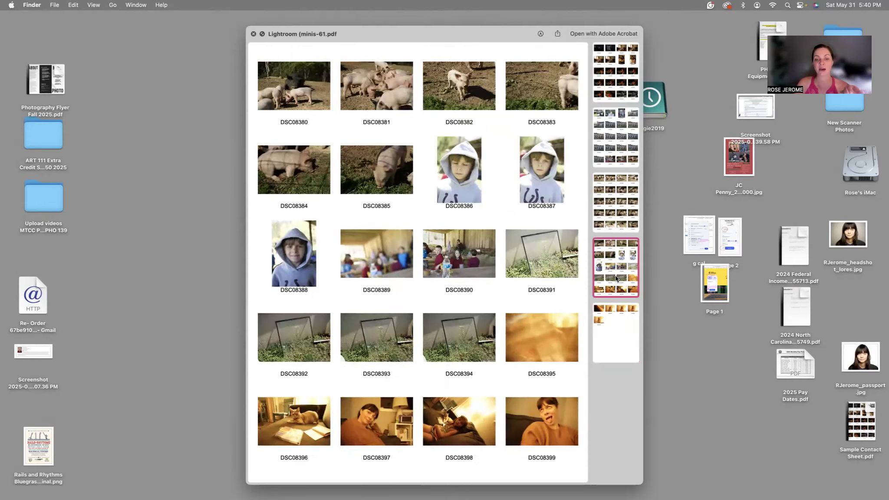
{"action": "left_click", "coordinate": [610, 204]}
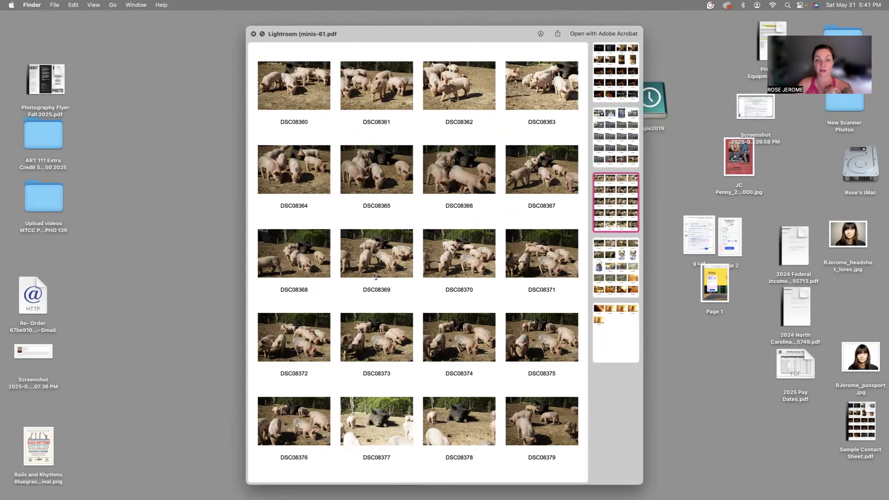
{"action": "scroll", "coordinate": [375, 267], "scroll_direction": "down", "scroll_amount": 1}
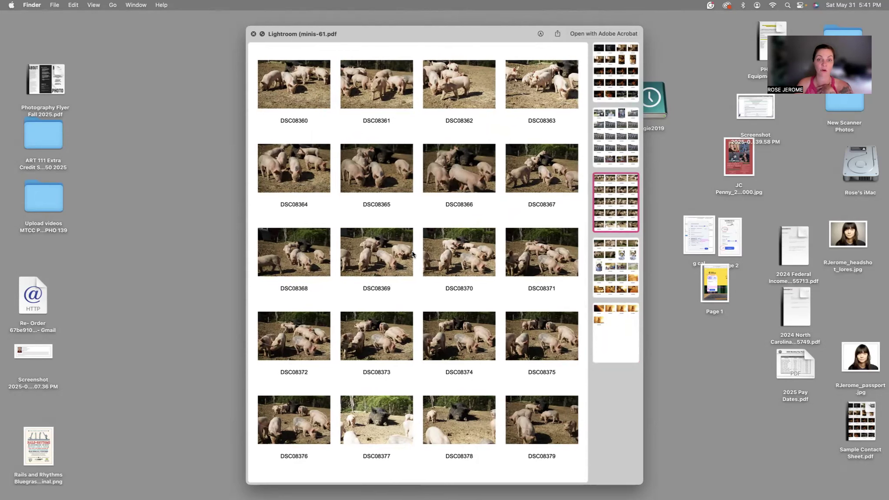
{"action": "left_click", "coordinate": [628, 147]}
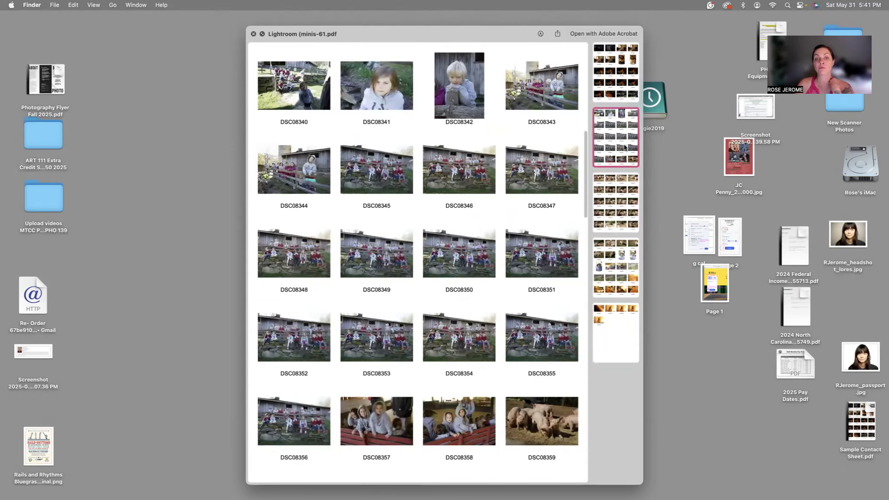
{"action": "left_click", "coordinate": [610, 86]}
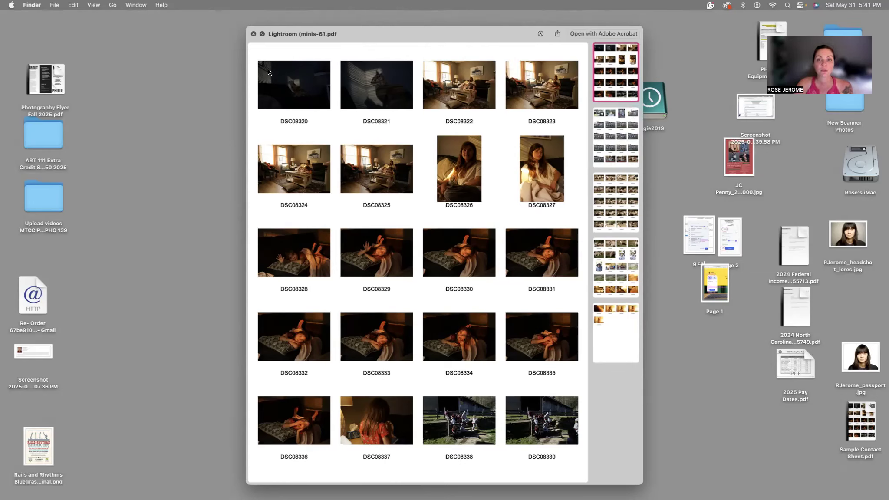
{"action": "left_click", "coordinate": [252, 33]}
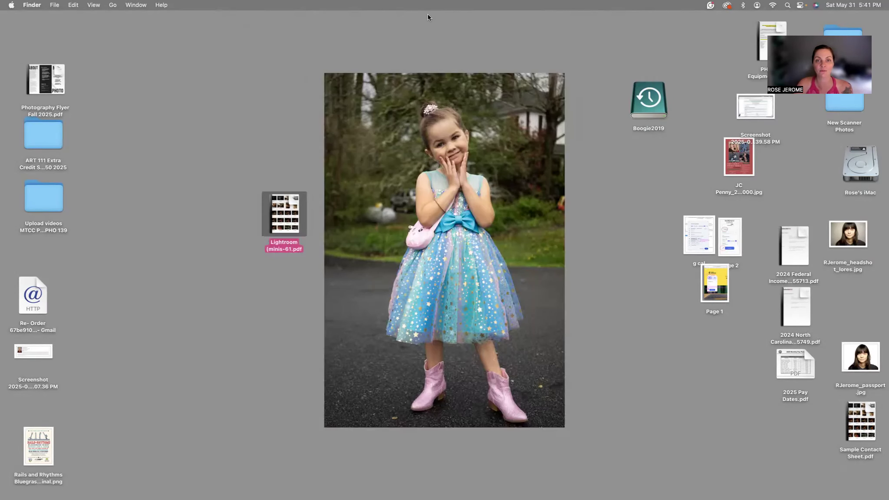